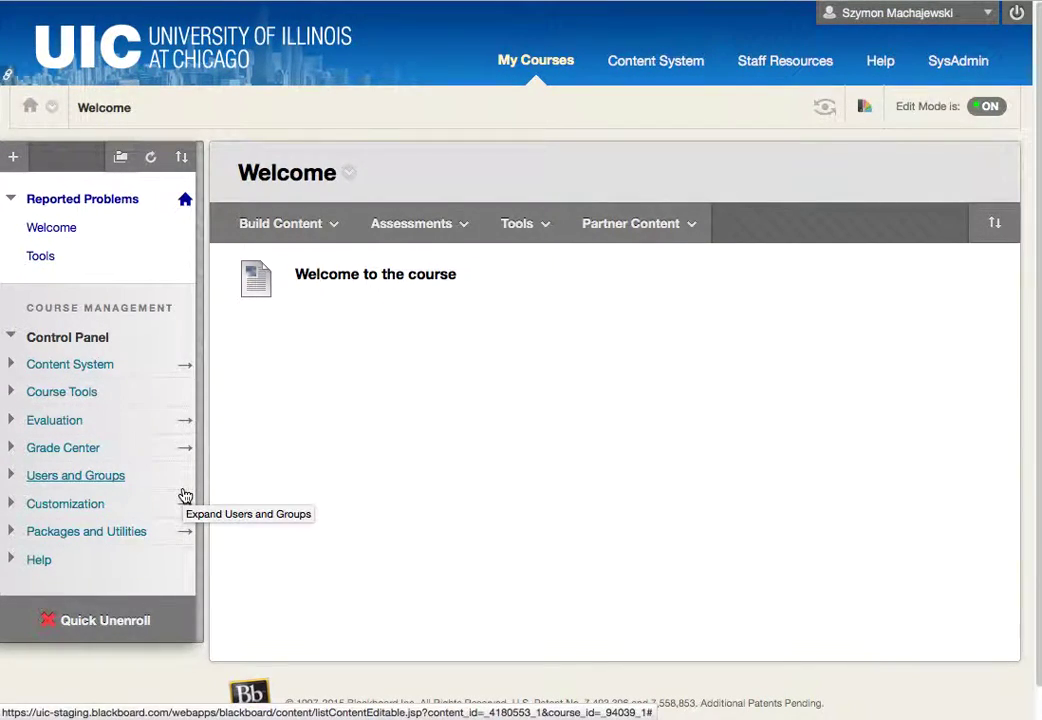
- Start a single manual-enroll group in the course and name it Class Project Group A
left_click(97, 478)
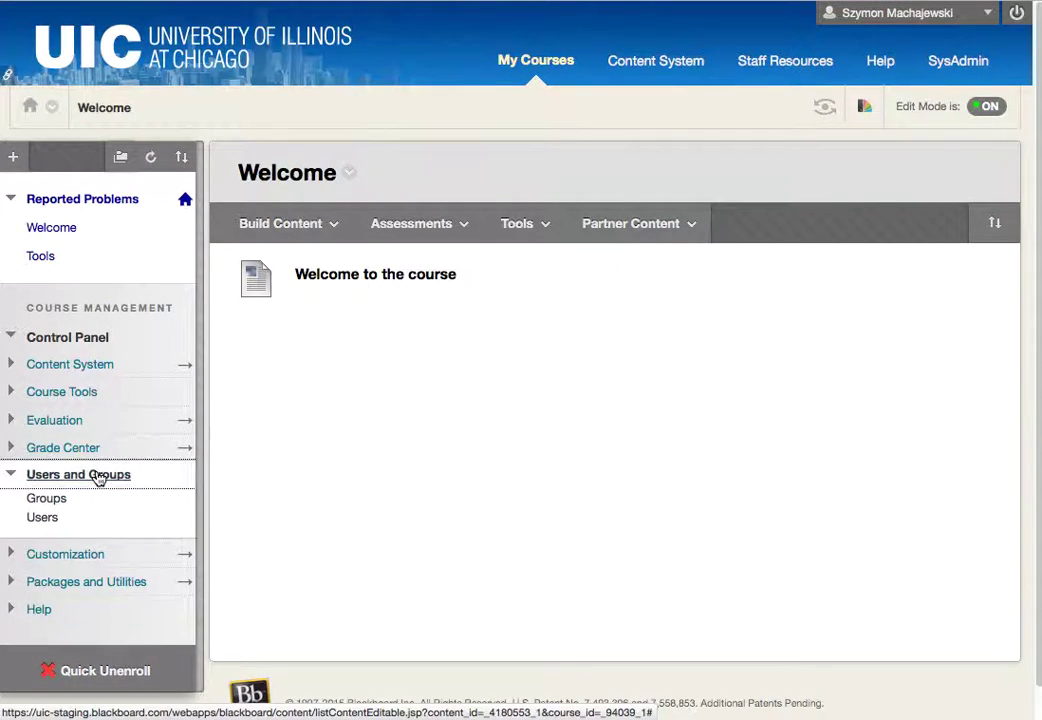
left_click(47, 501)
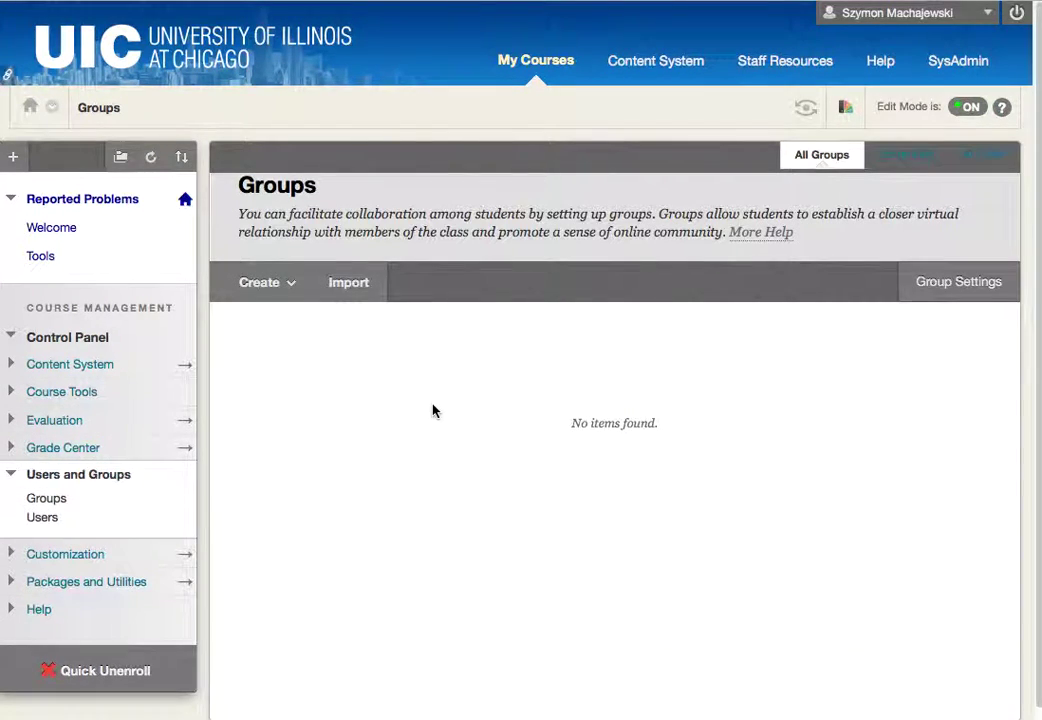
left_click(292, 298)
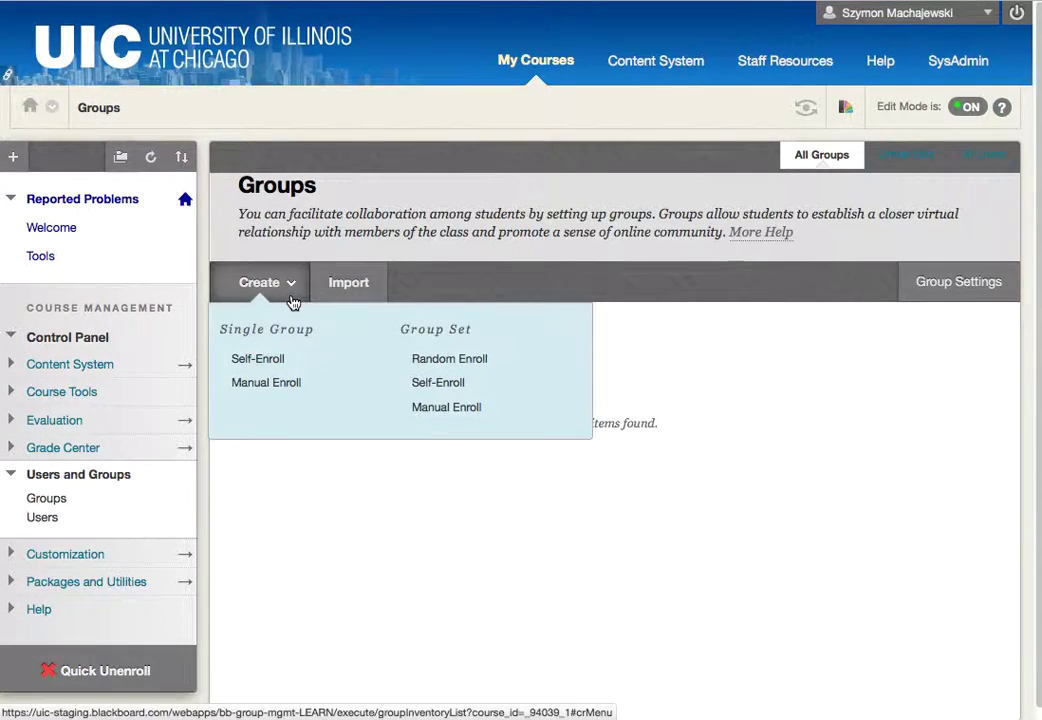
left_click(266, 383)
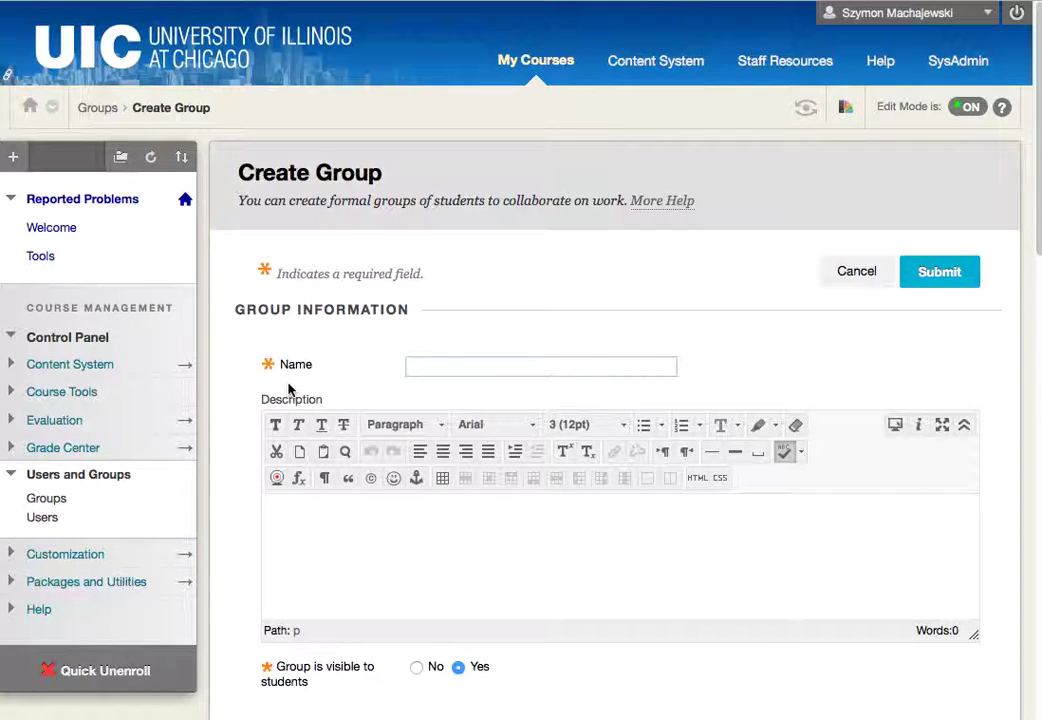
type("Clas")
key("Down")
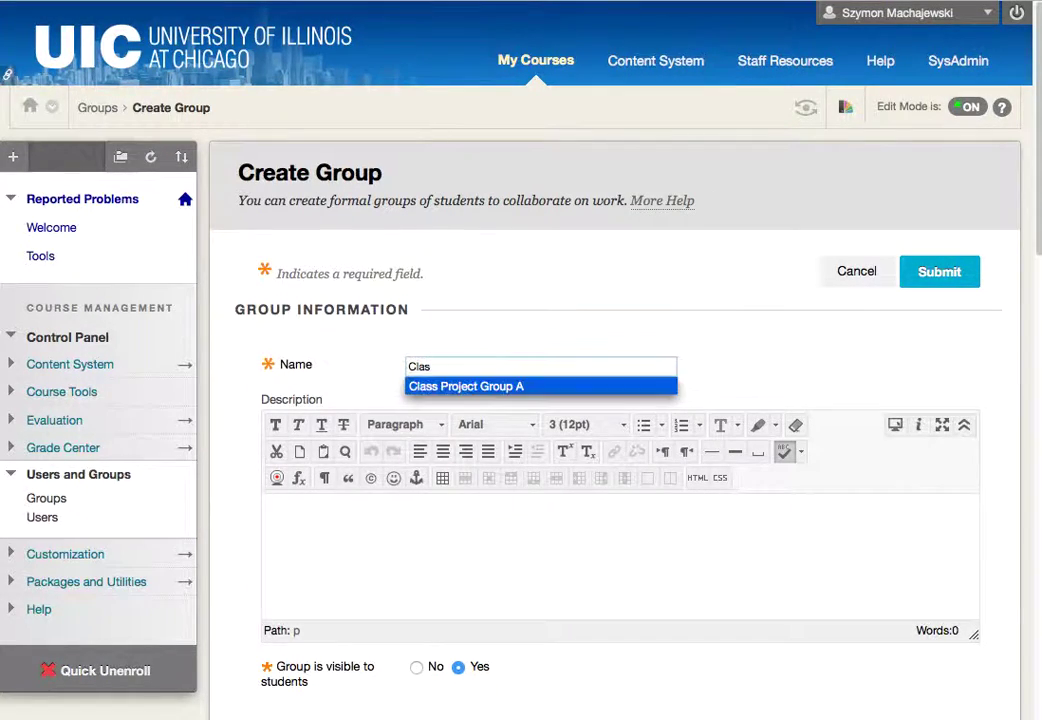
key("Return")
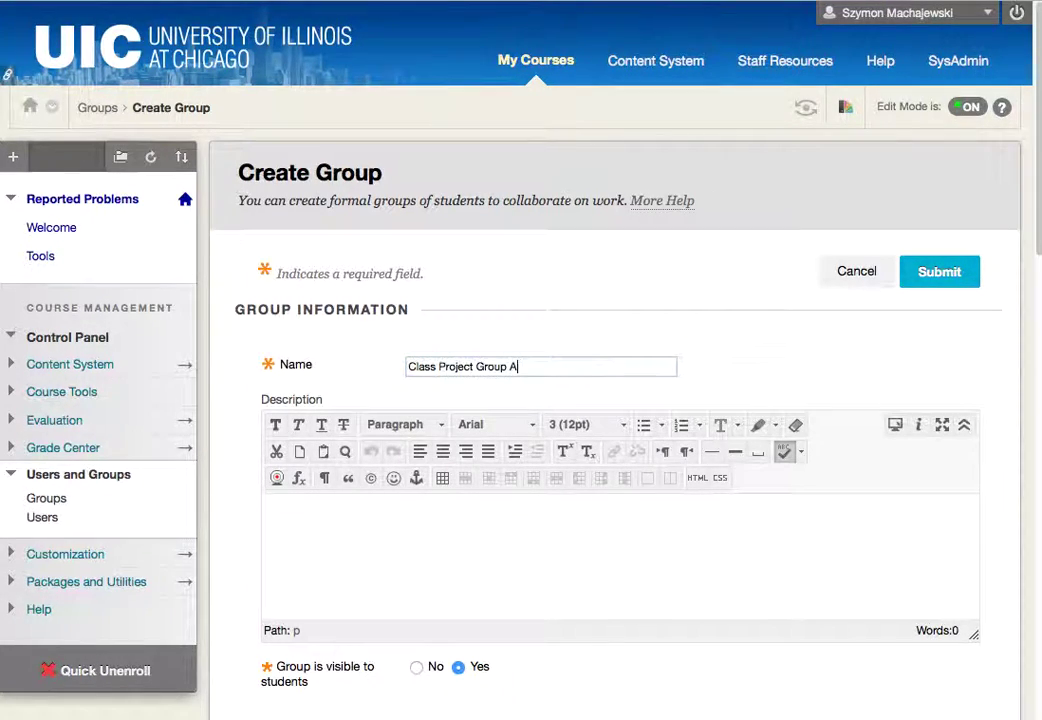
- Write a bulleted list in the group description: Collaborate, Take good notes, Save your work often
left_click(401, 515)
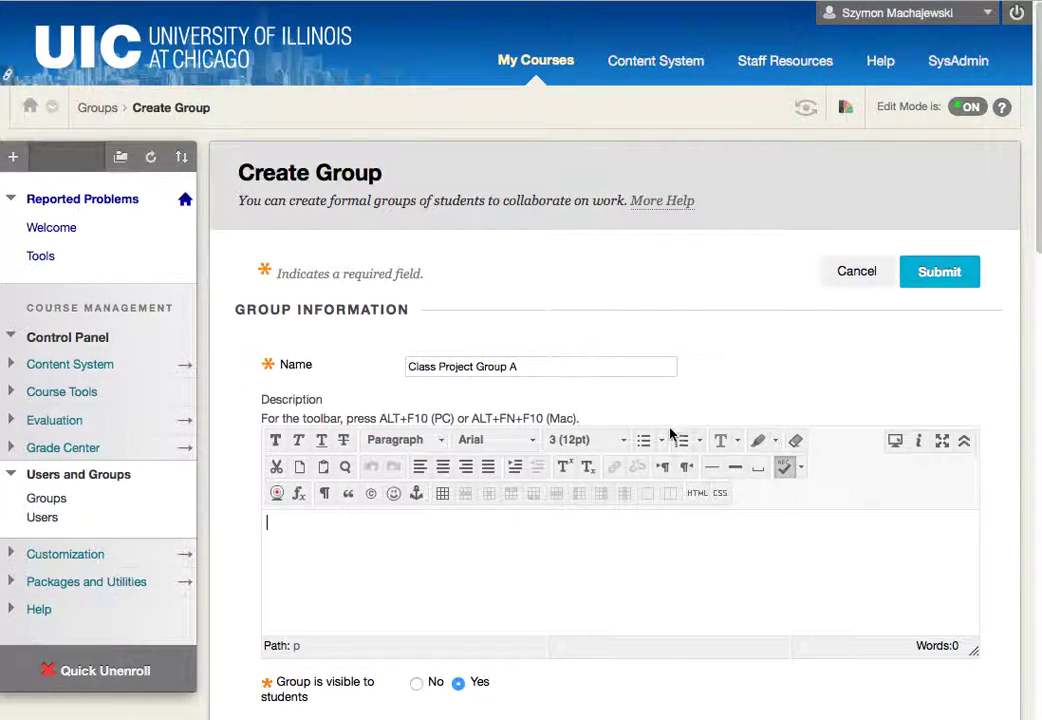
left_click(644, 442)
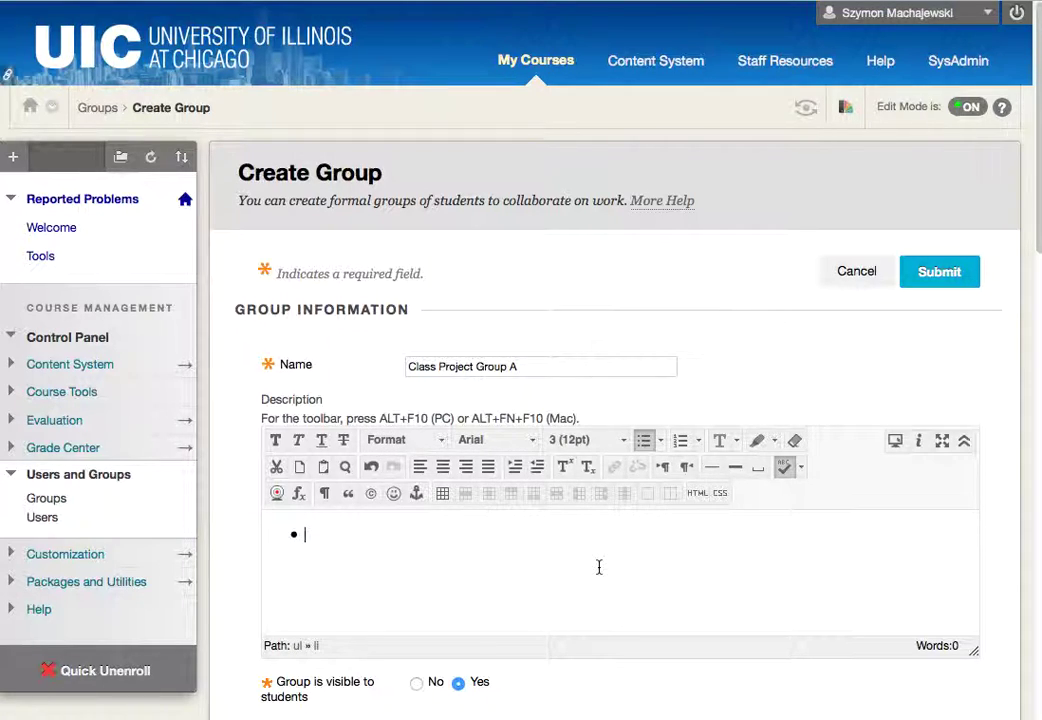
type("Collaborate")
key("Return")
type("Take ")
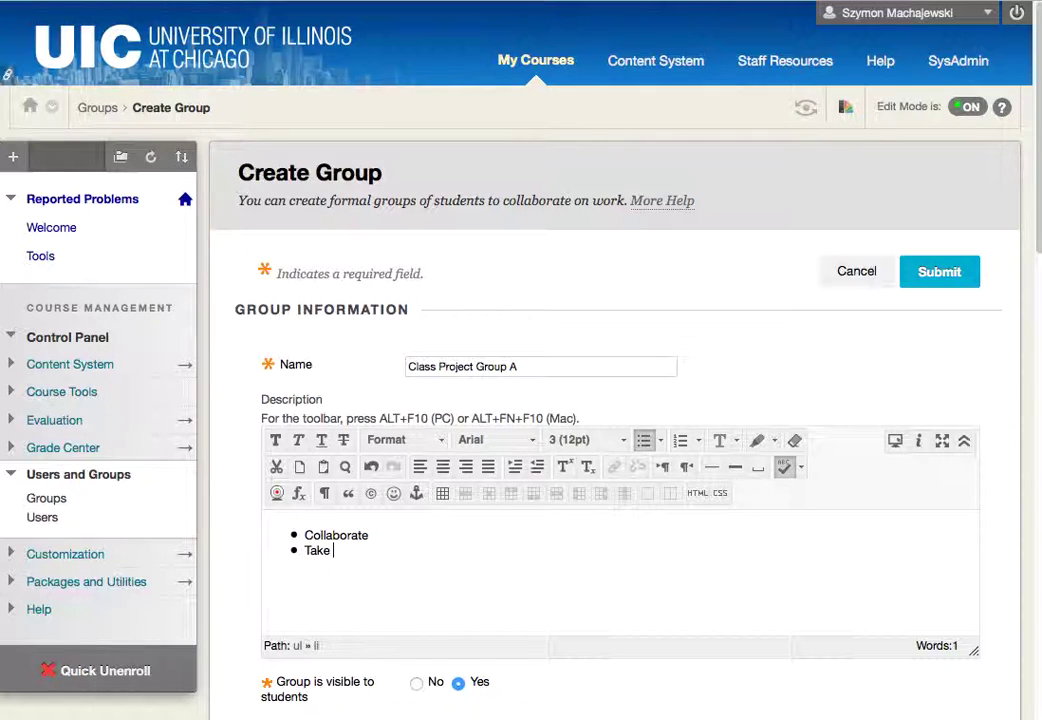
type("good notes")
key("Return")
type("Save y")
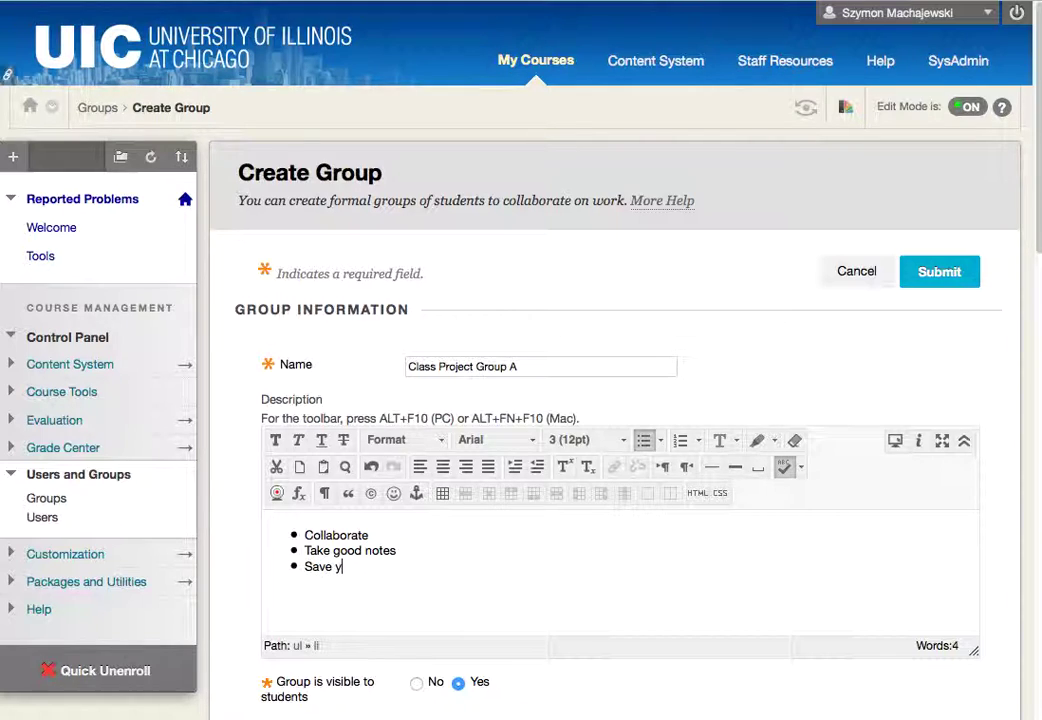
type("our work often")
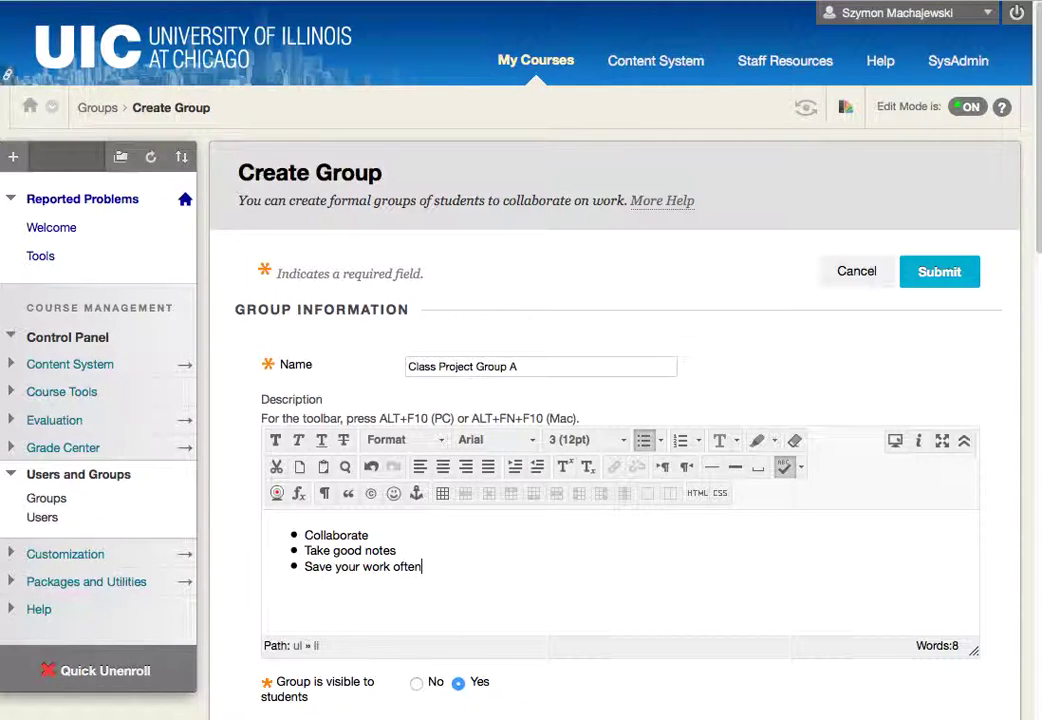
key("Return")
key("Return")
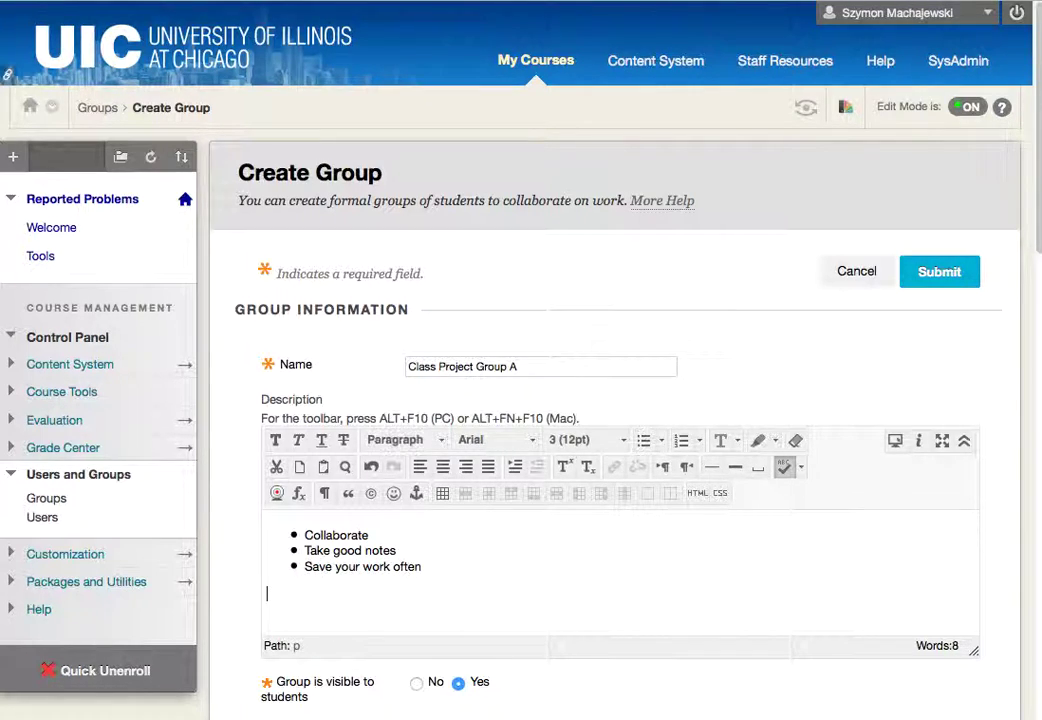
- Add a numbered list below the bullets in the description: Plan, Analyze, Design, Implement
left_click(683, 446)
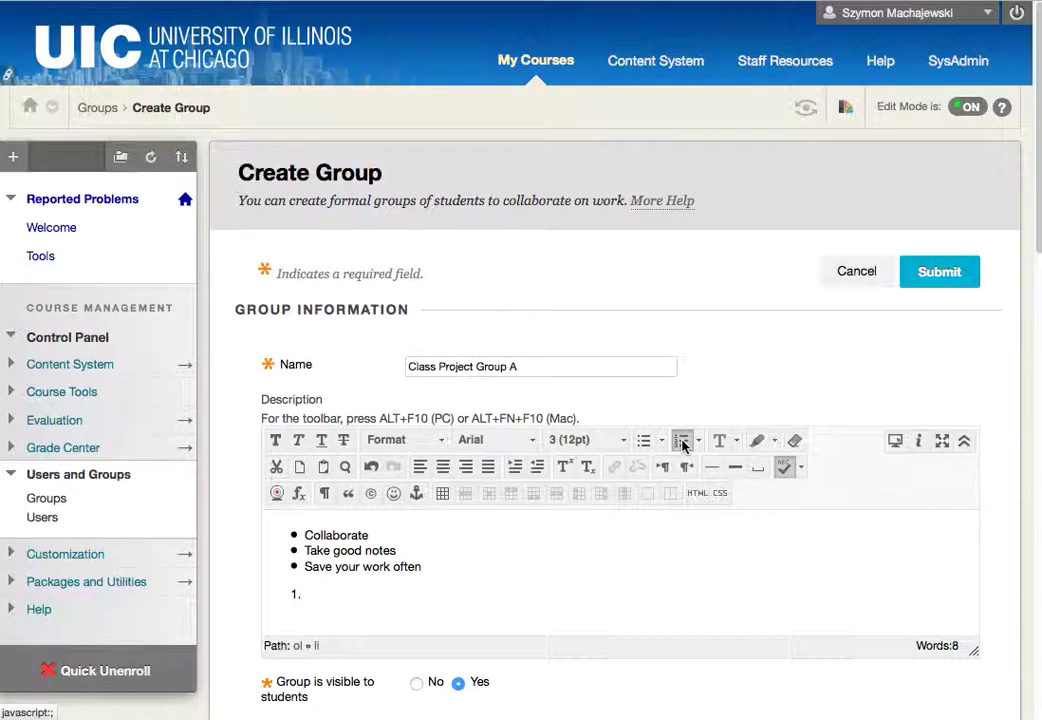
type("Plan")
key("Return")
type("Analyze")
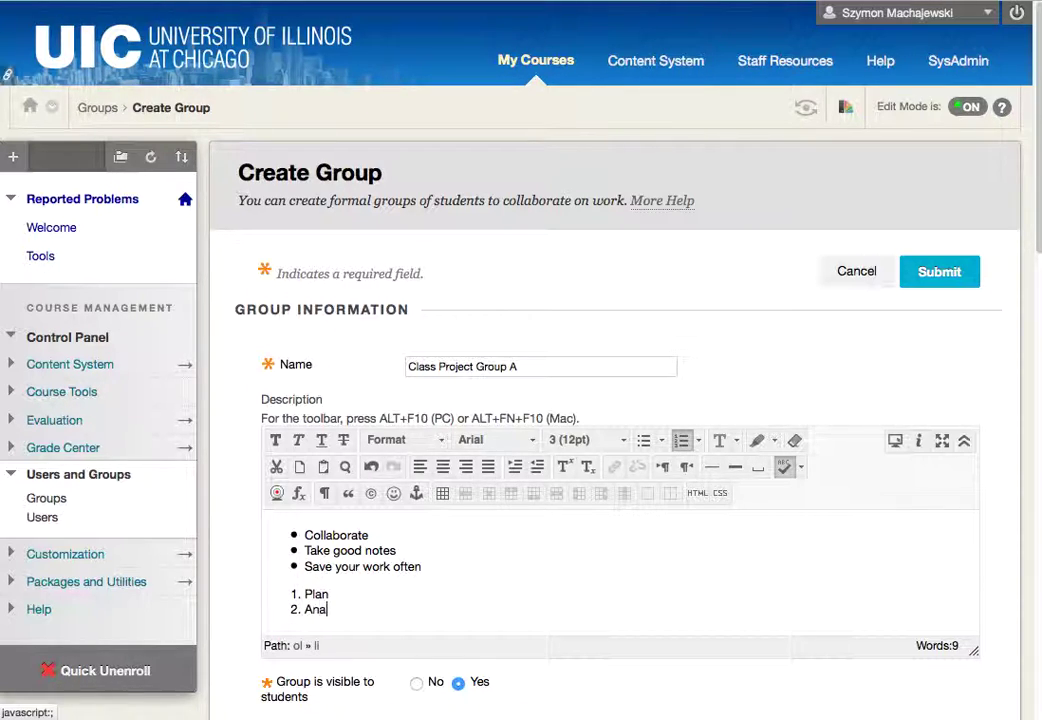
key("Return")
type("Design")
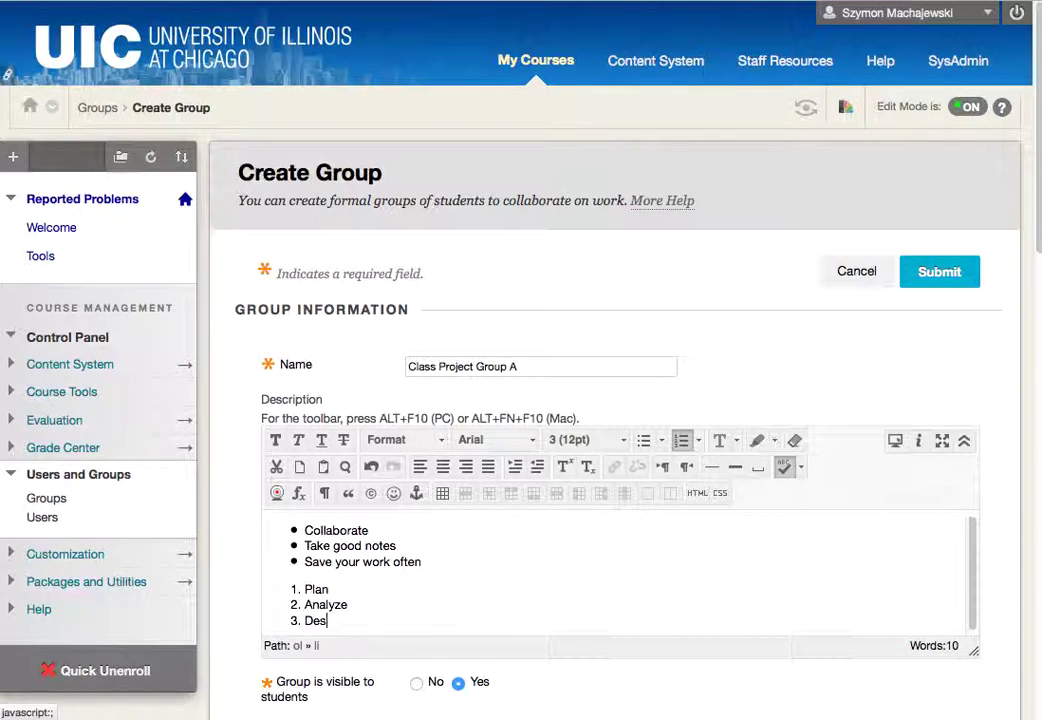
key("Return")
type("Implement")
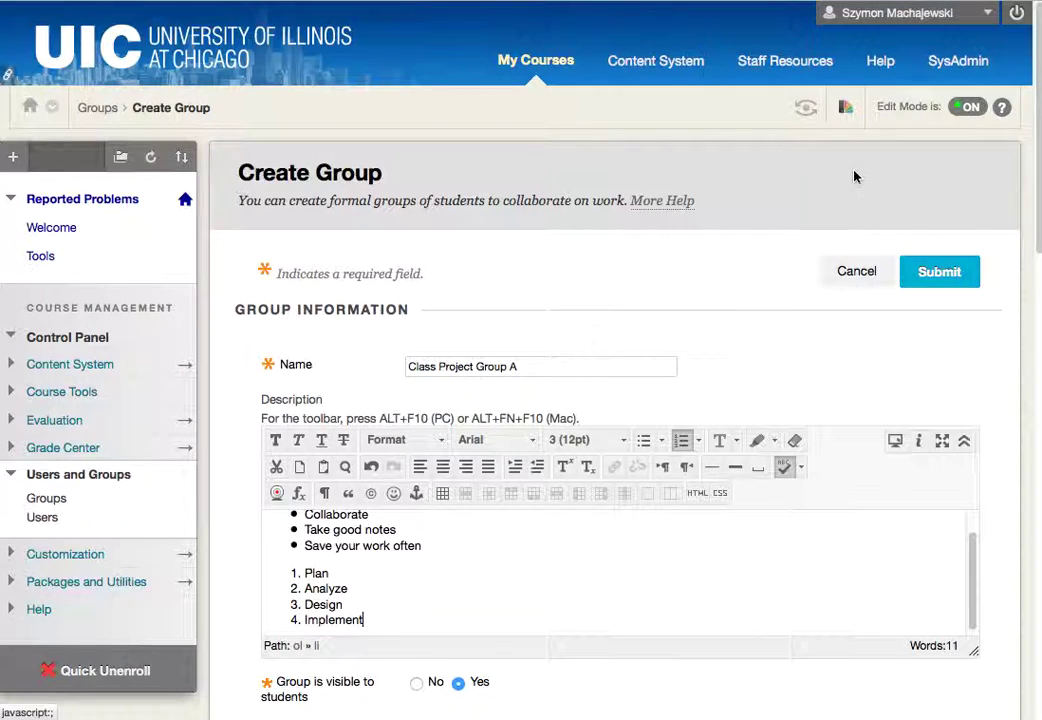
- Review the new group's visibility, tool availability and membership options, and submit the group without adding members
scroll(730, 293, "down", 5)
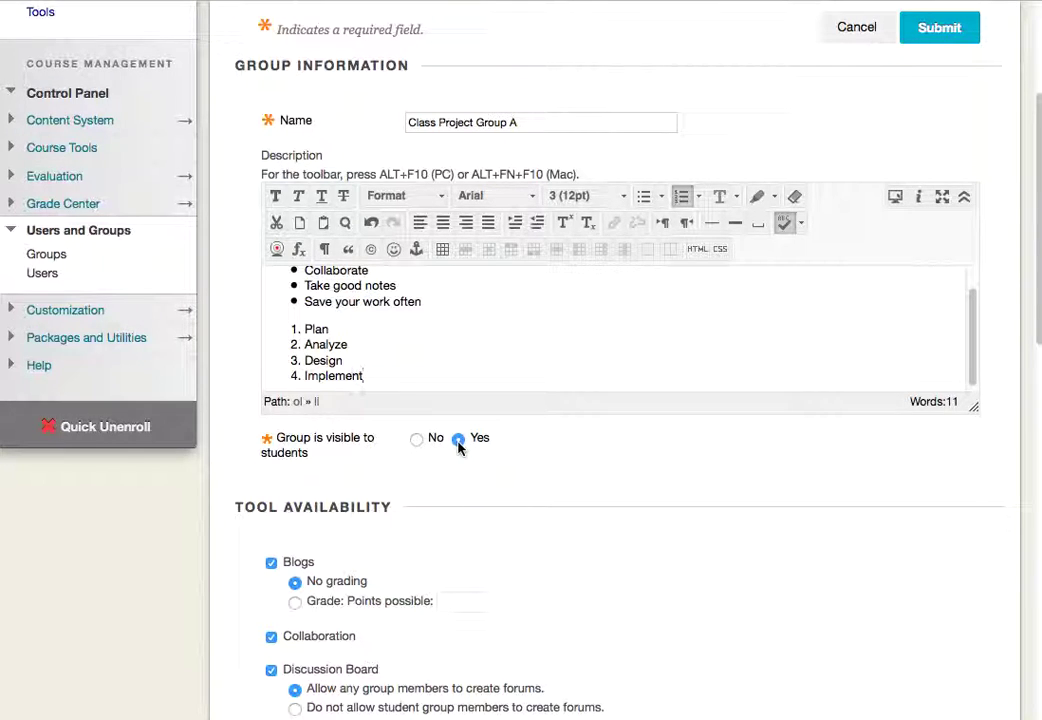
scroll(640, 567, "down", 5)
scroll(640, 567, "down", 12)
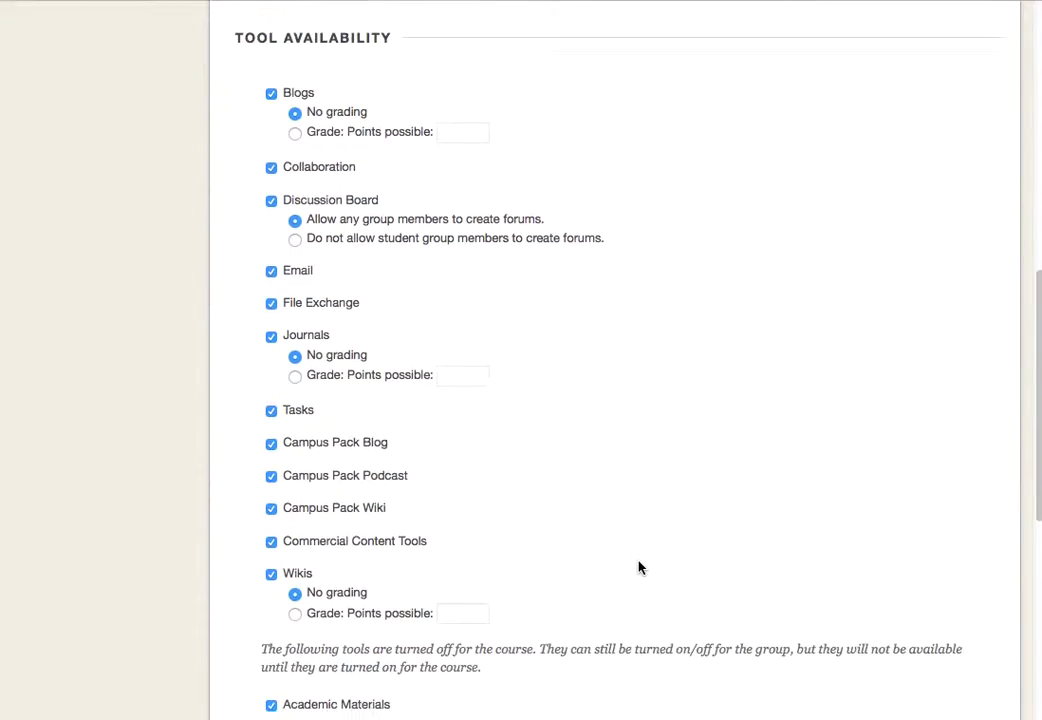
scroll(640, 567, "down", 2)
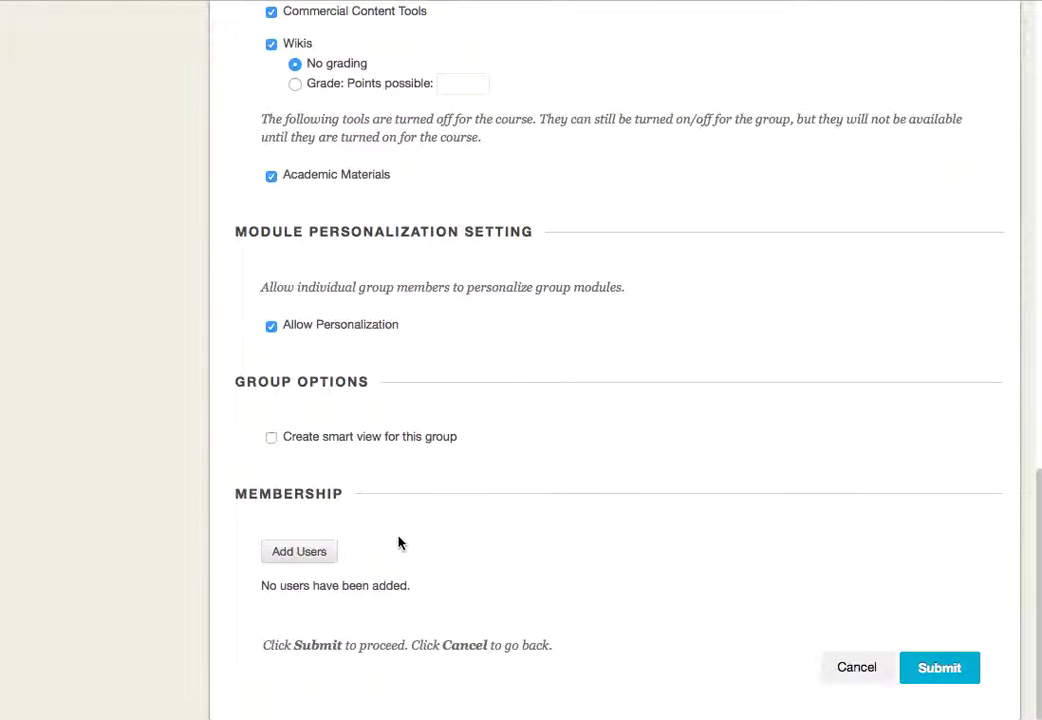
scroll(775, 465, "up", 20)
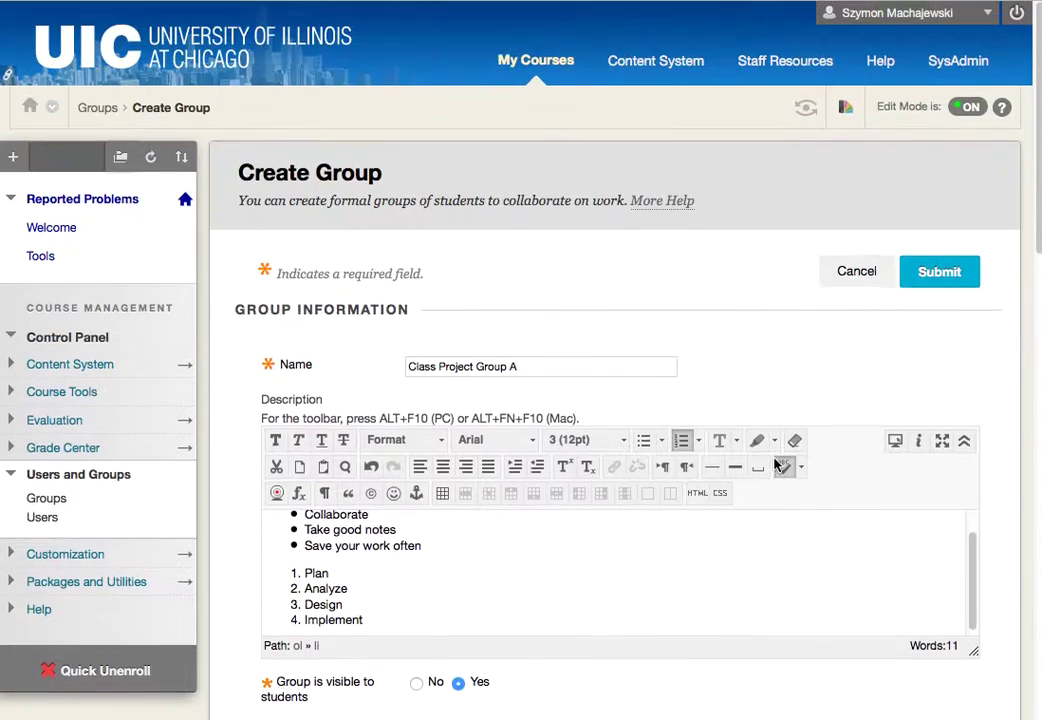
left_click(940, 273)
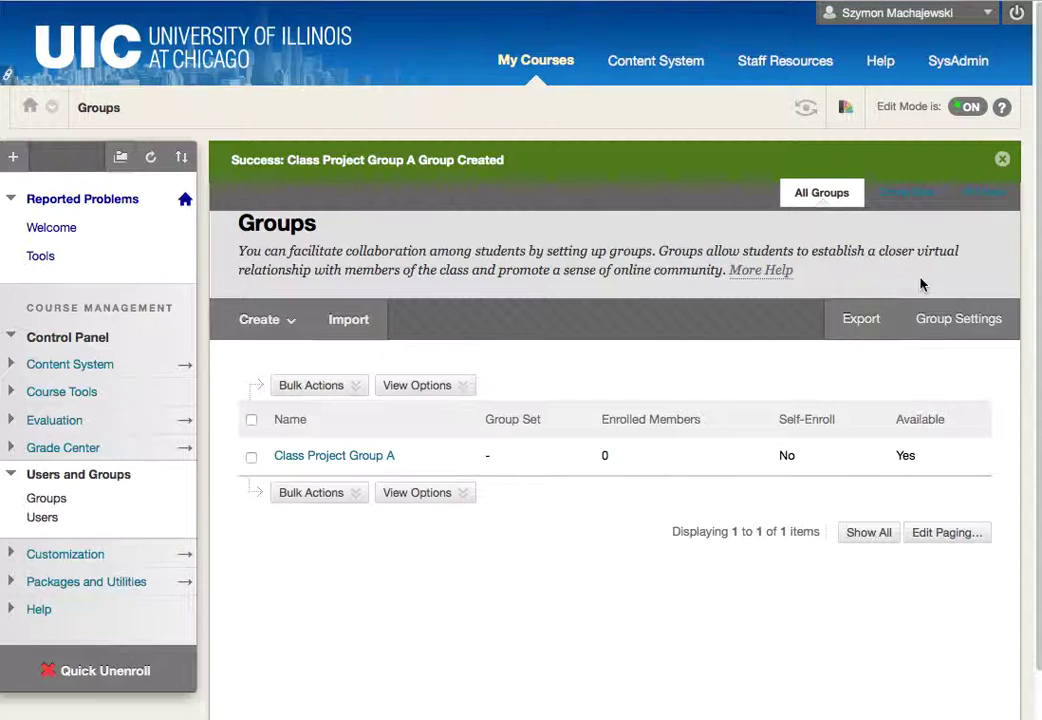
- Enter student preview and save its settings with the option to keep the preview user and all data
left_click(311, 492)
left_click(808, 118)
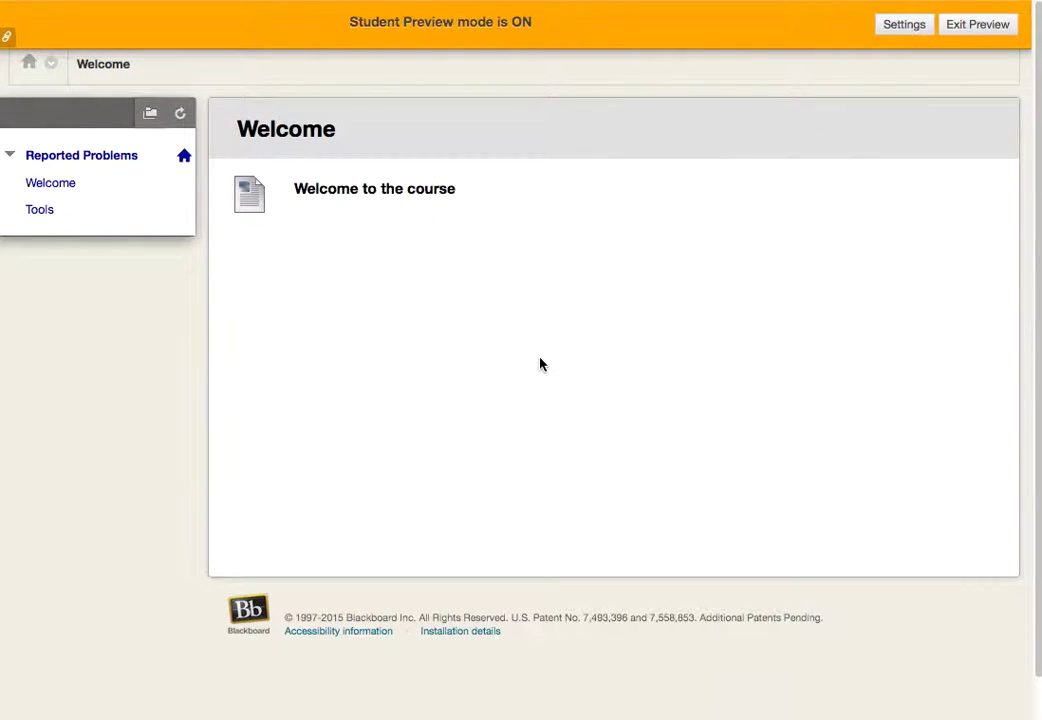
left_click(905, 25)
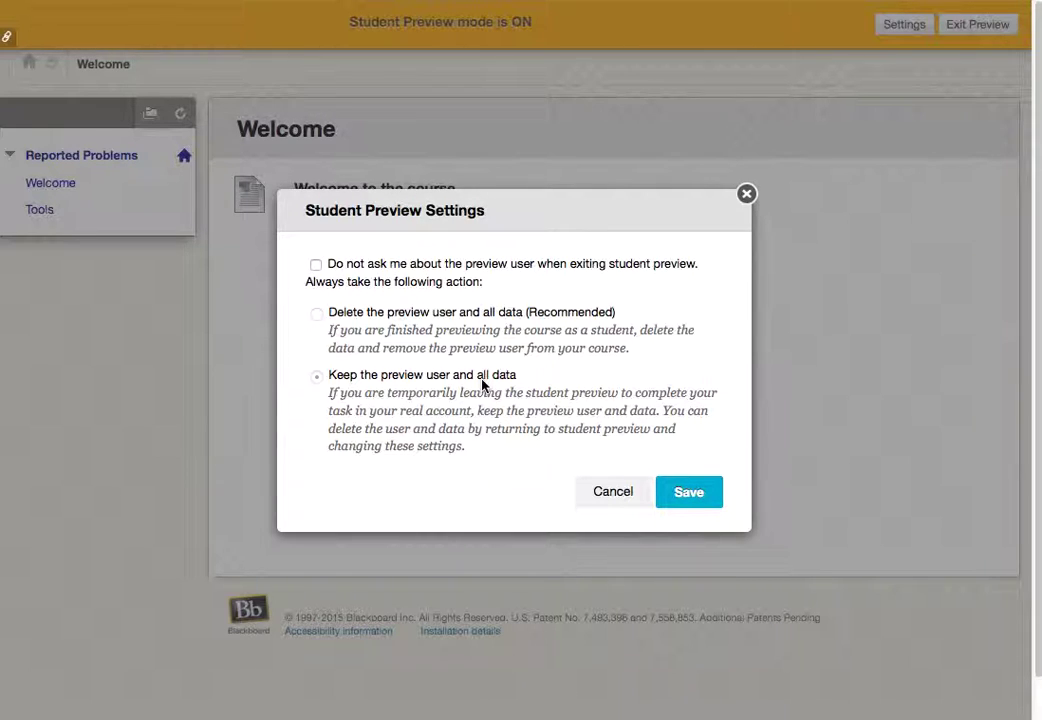
left_click(690, 493)
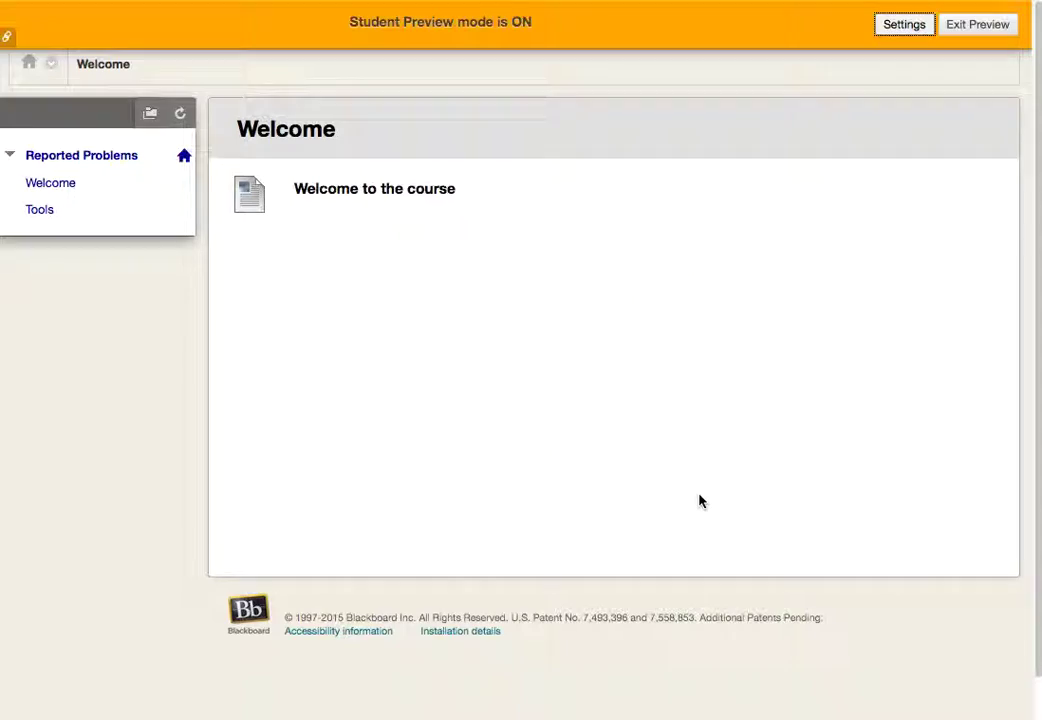
- Exit student preview, choosing to keep the preview user and all data
left_click(979, 27)
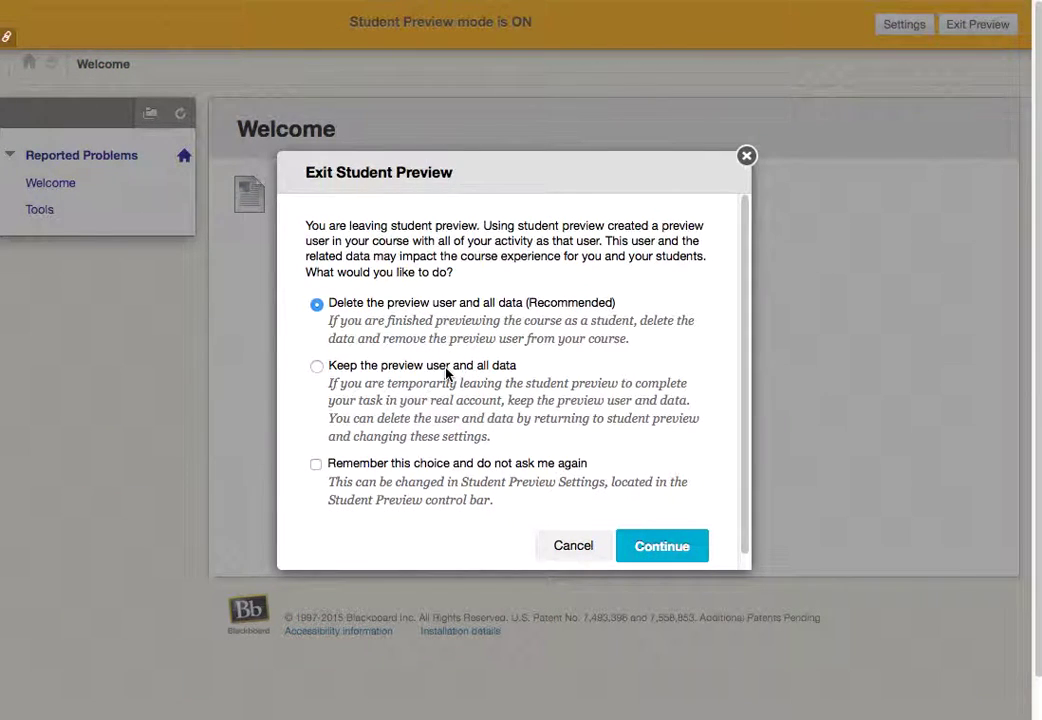
left_click(317, 367)
left_click(662, 547)
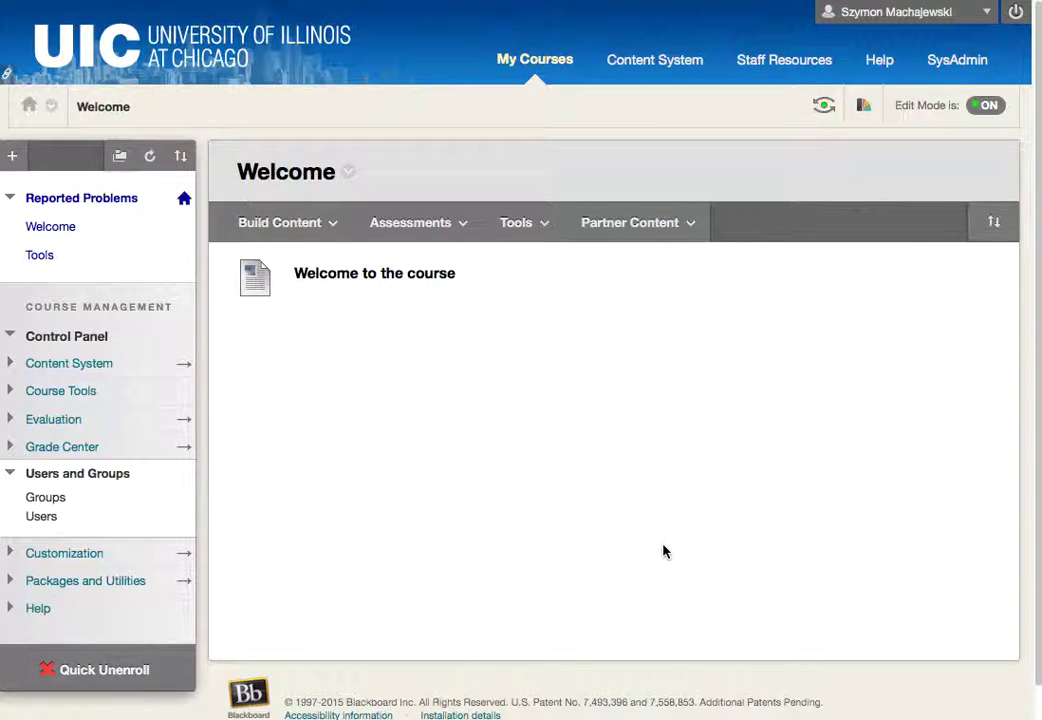
- Edit Class Project Group A to add the preview user as a member, and submit the change
left_click(50, 500)
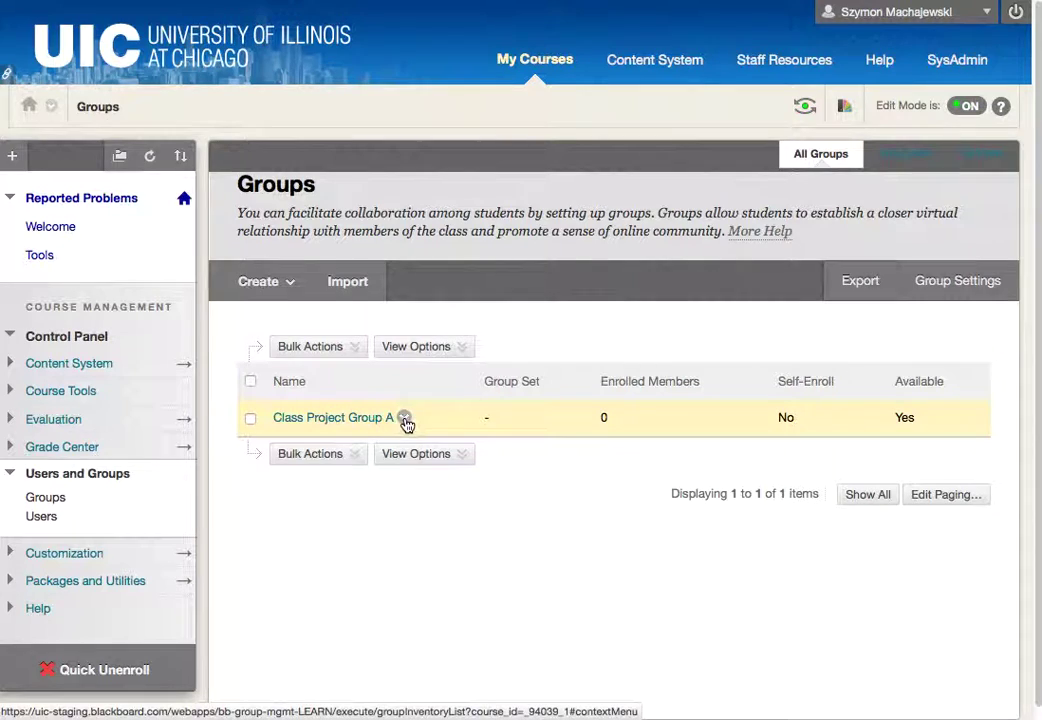
left_click(406, 419)
left_click(440, 487)
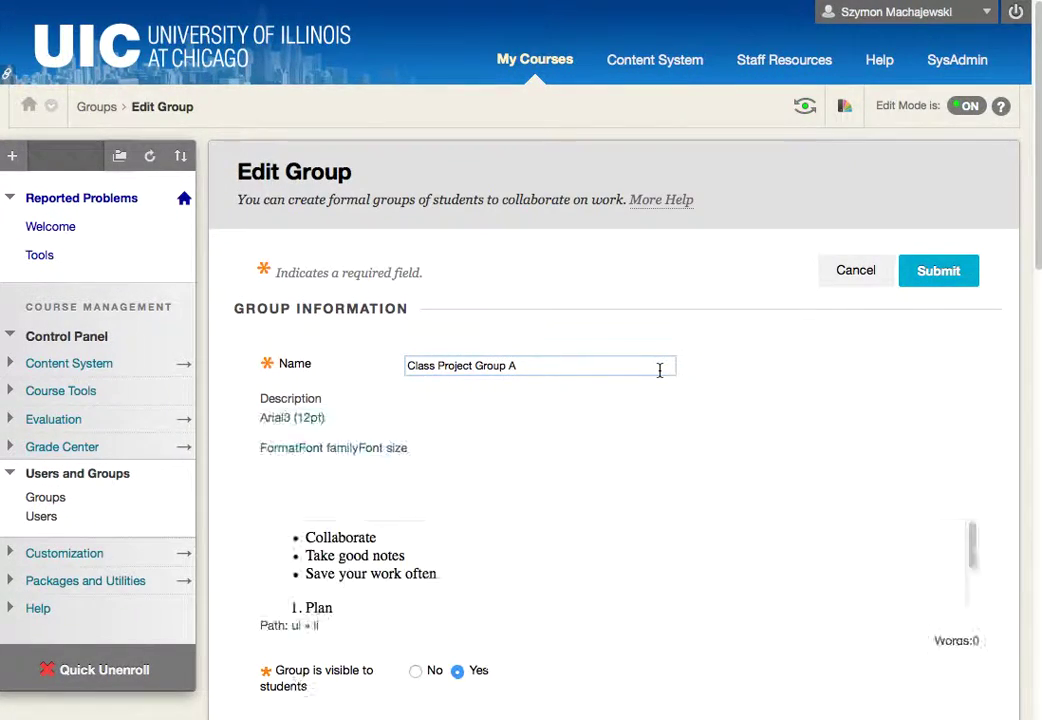
scroll(590, 258, "down", 15)
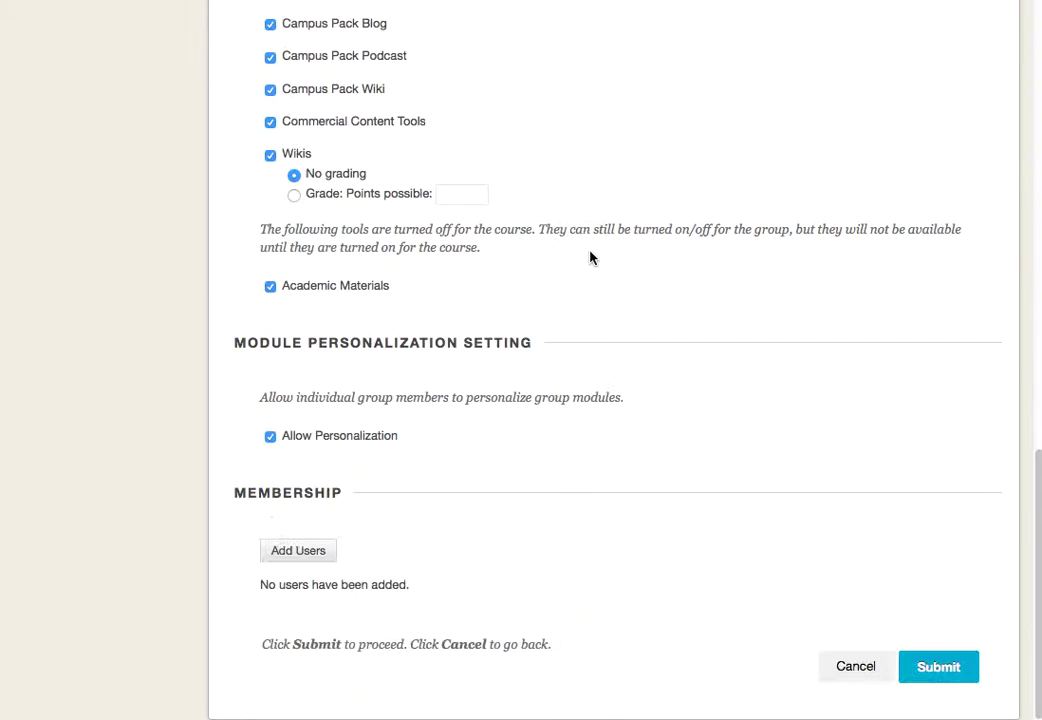
left_click(309, 551)
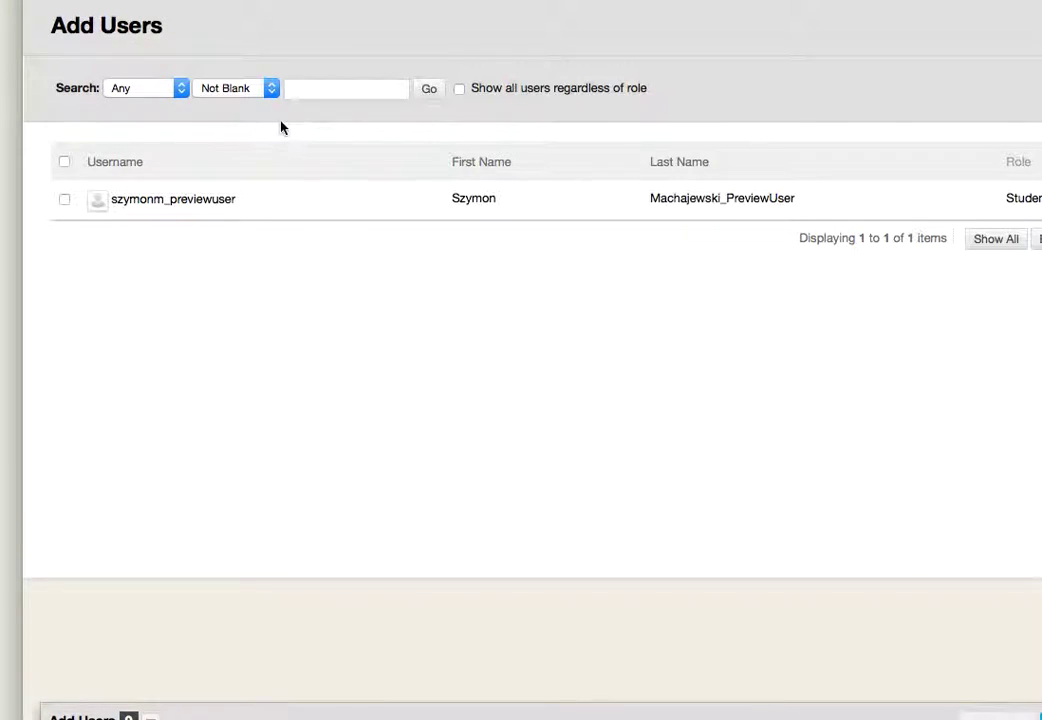
left_click(64, 200)
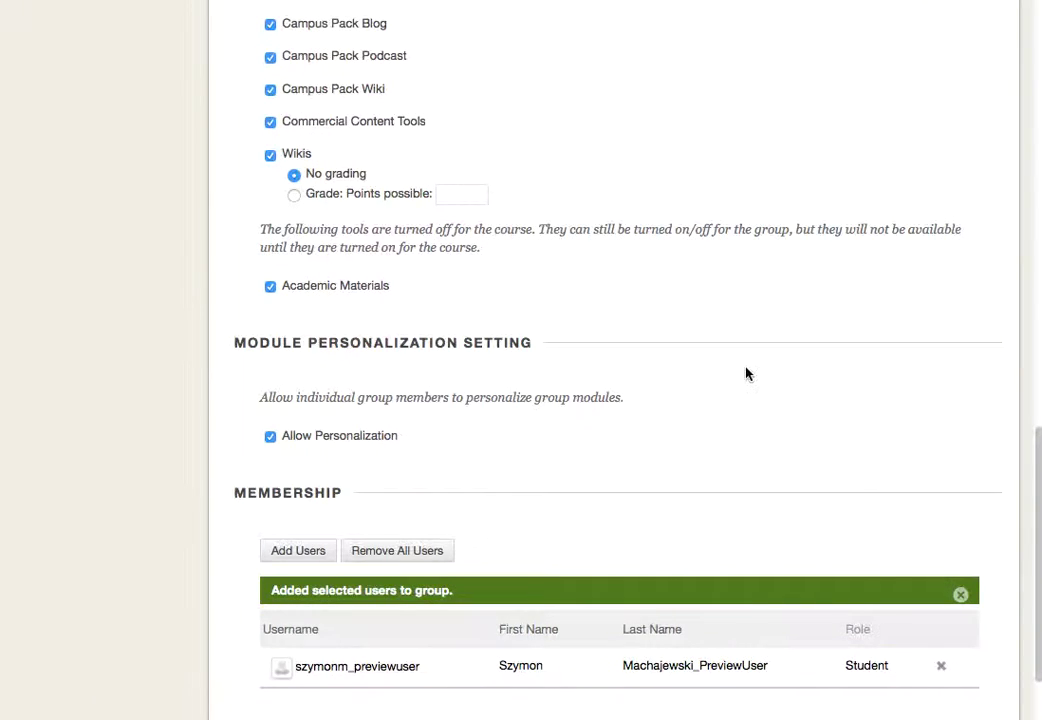
scroll(745, 374, "up", 3)
scroll(745, 374, "down", 4)
scroll(745, 374, "down", 1)
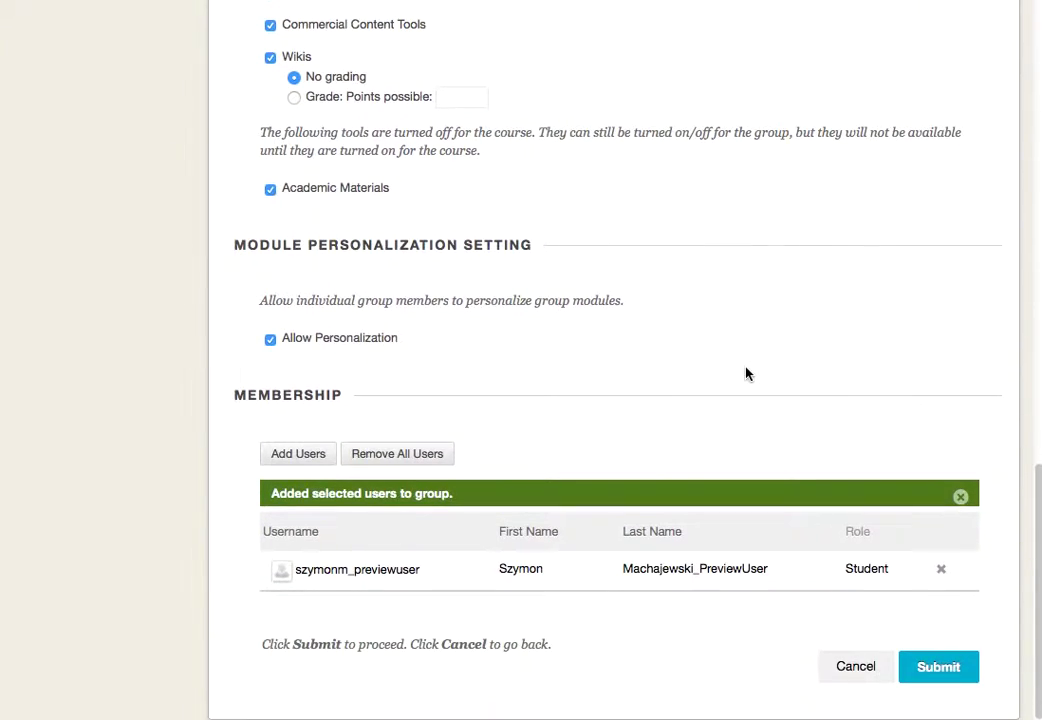
left_click(965, 678)
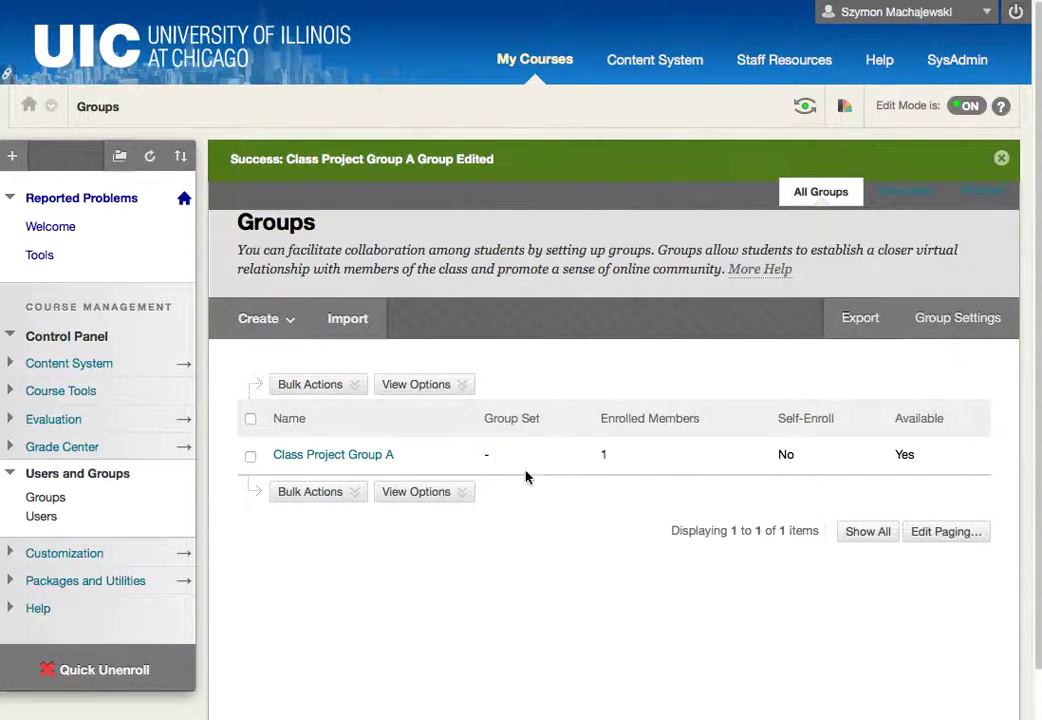
- Enter student preview again and open the course's Tools page as the preview student
left_click(416, 491)
left_click(411, 546)
left_click(805, 106)
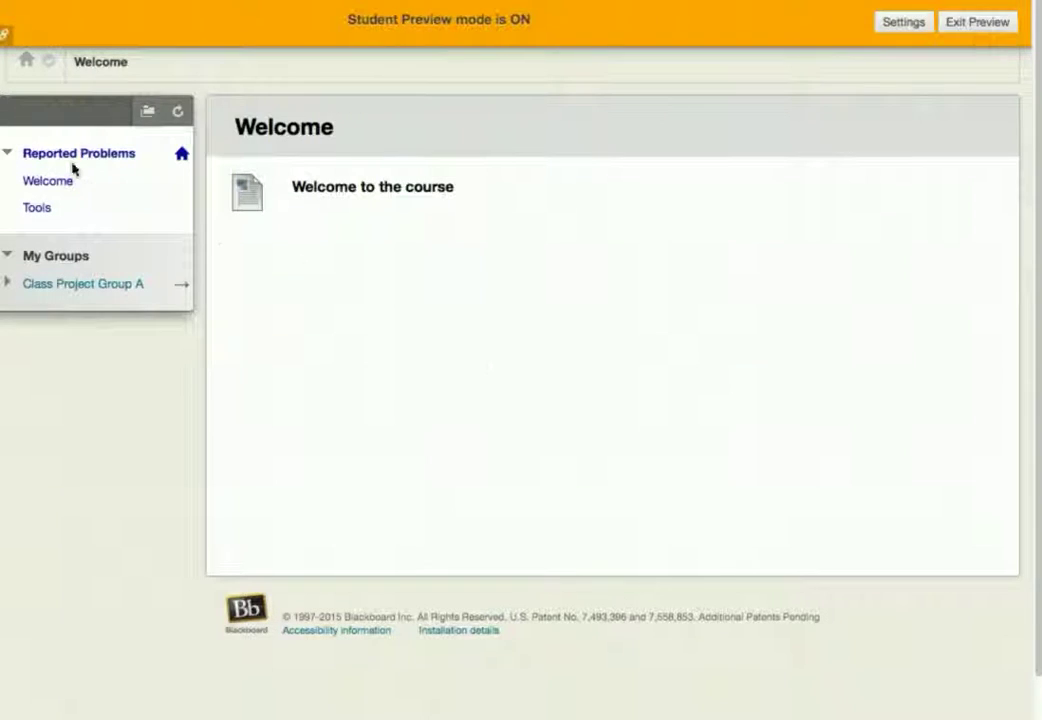
left_click(38, 212)
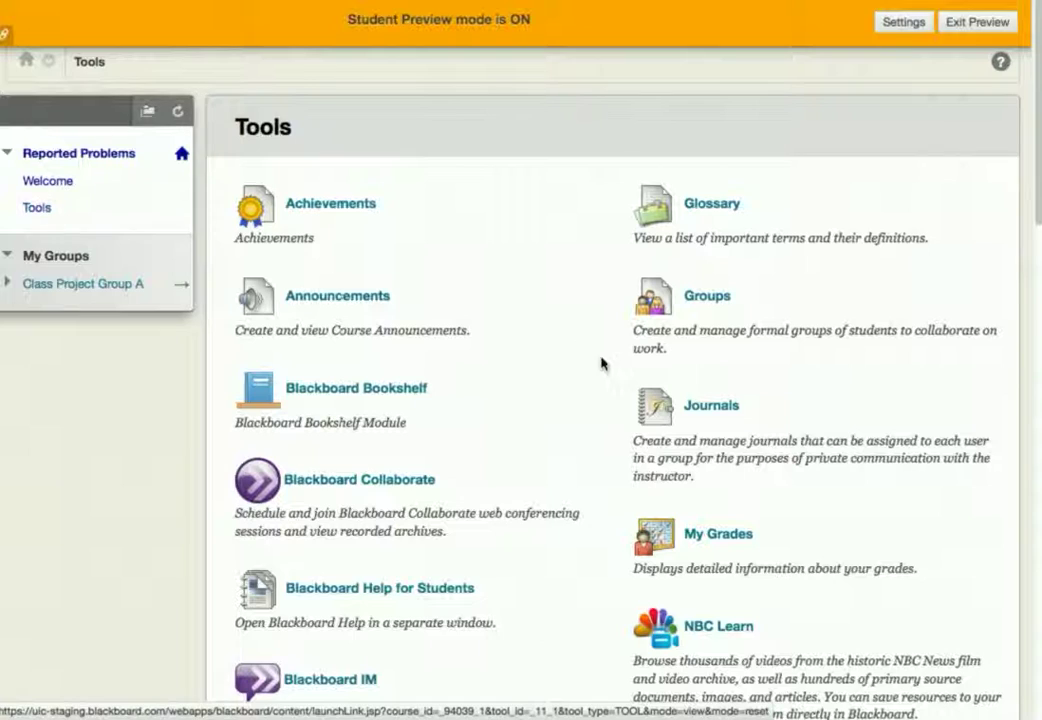
- Open the course's Groups page as the preview student and review the description lines of Class Project Group A
left_click(712, 296)
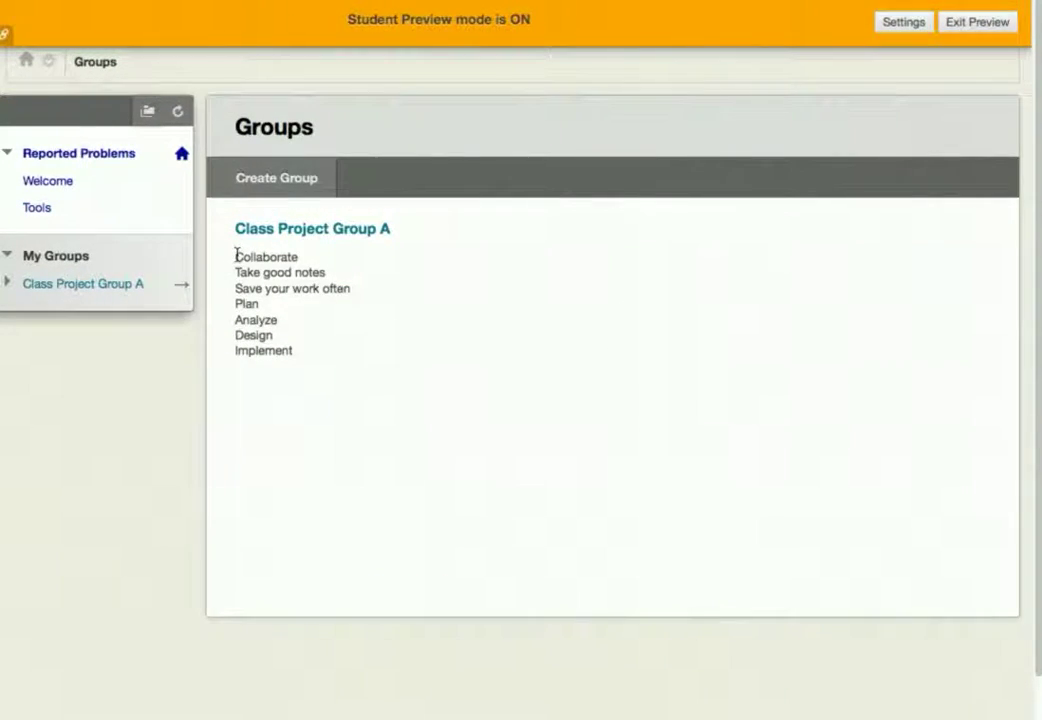
left_click_drag(236, 256, 353, 290)
left_click_drag(295, 350, 236, 305)
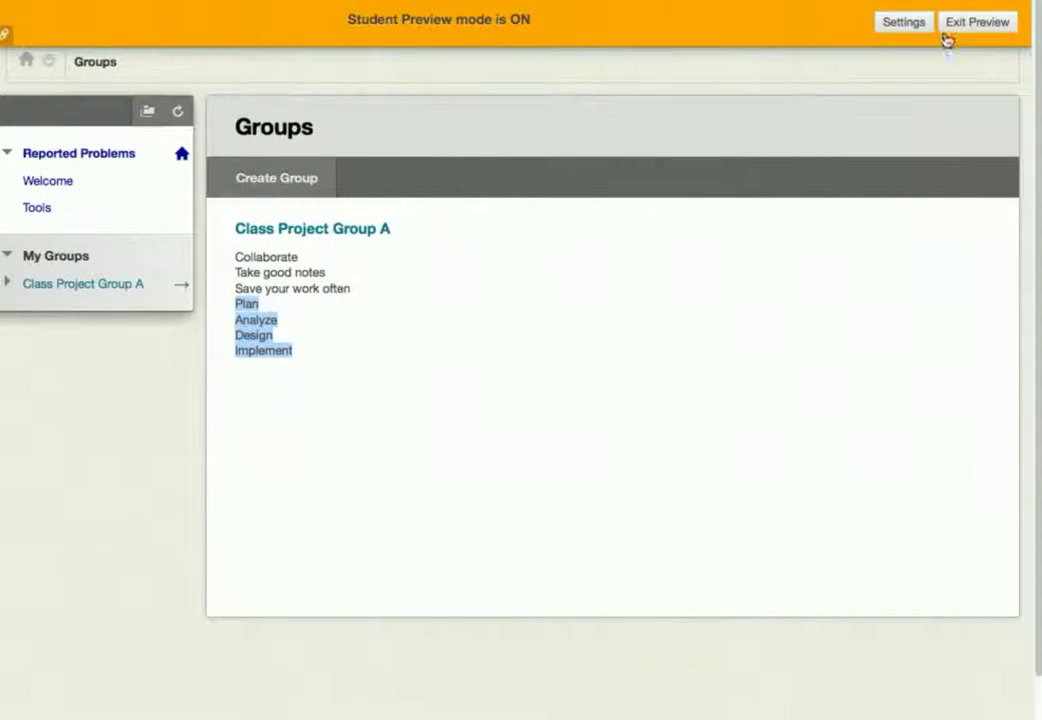
- Exit student preview from the Groups page, choosing to keep the preview user and all data
left_click(975, 30)
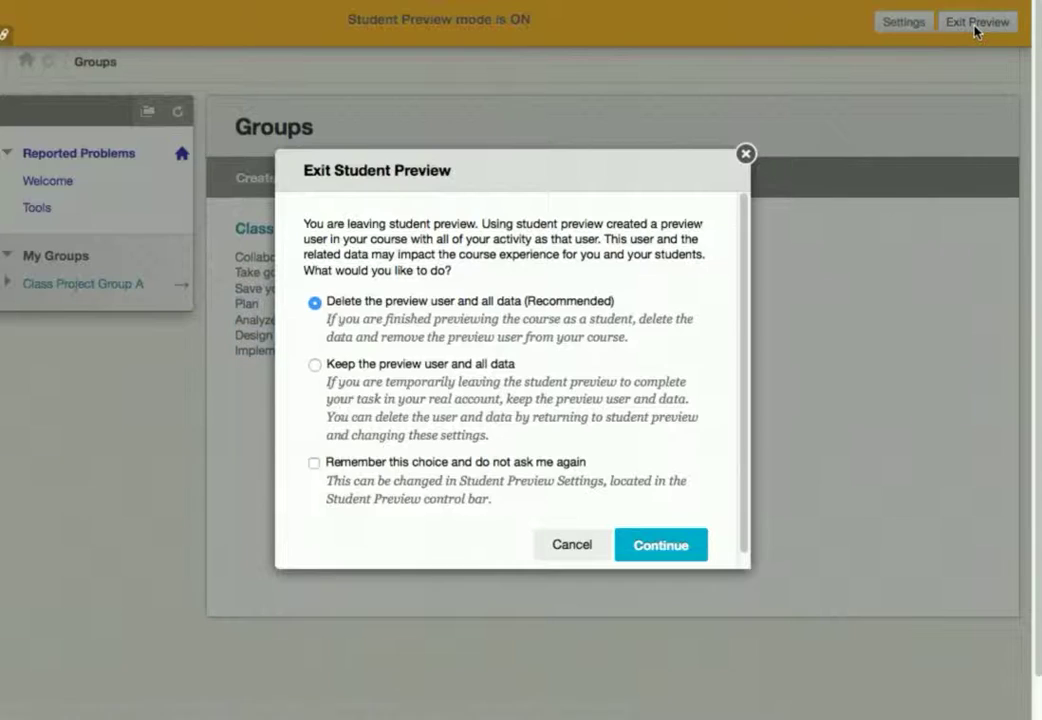
left_click(378, 365)
left_click(683, 548)
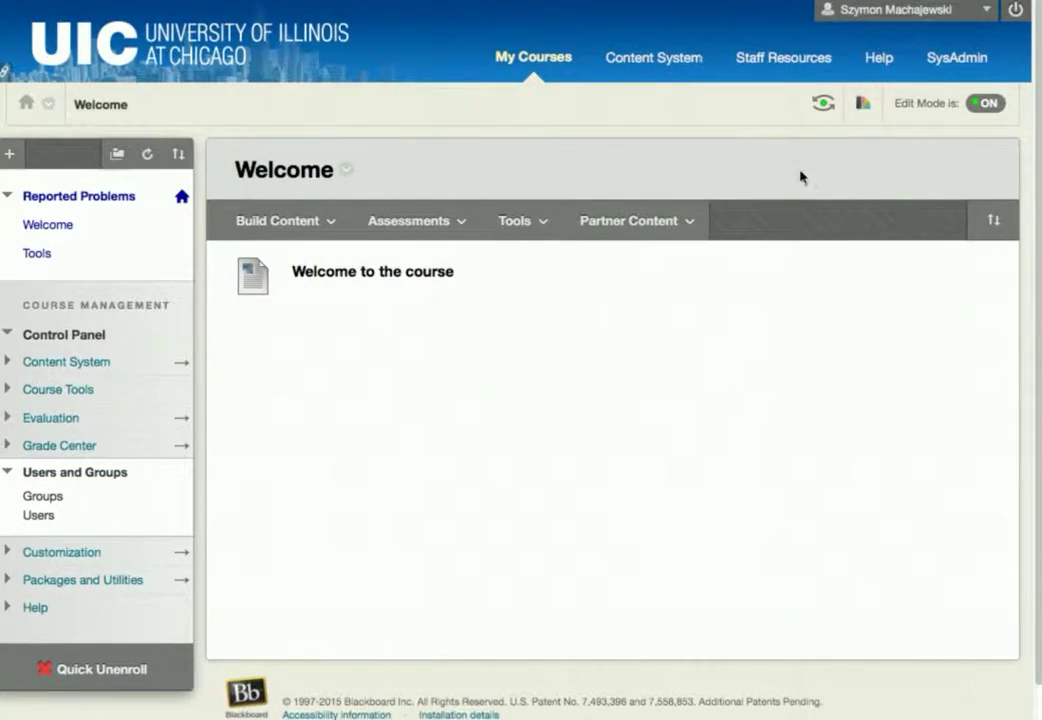
- Enter student preview once more on the Welcome page, and exit it by confirming the exit dialog
left_click(824, 106)
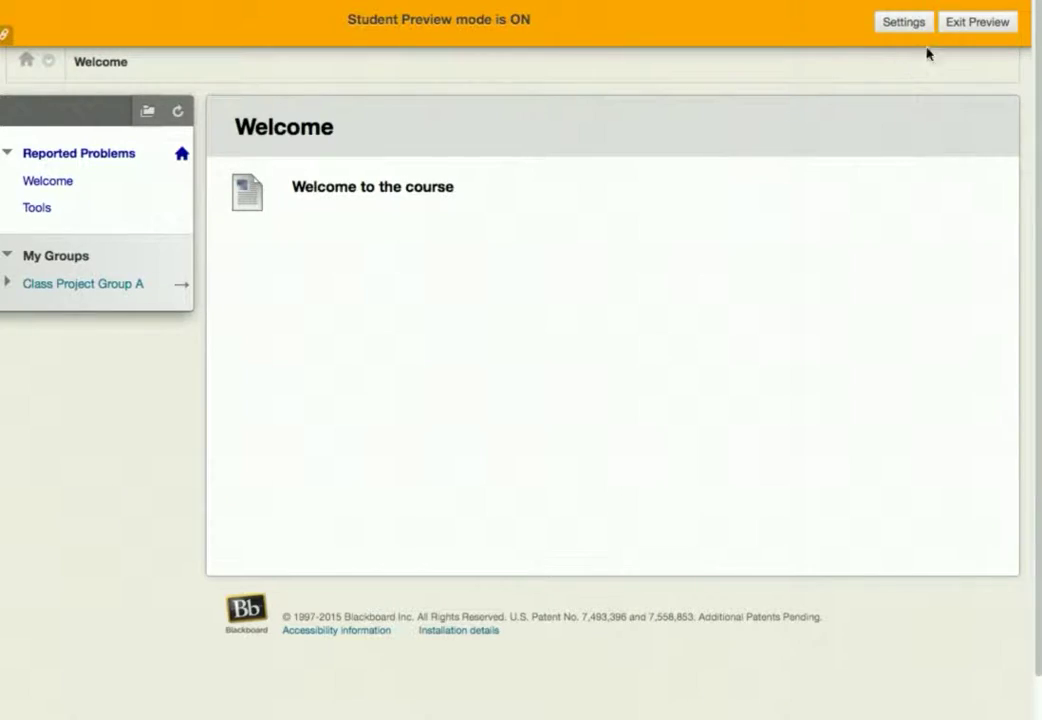
left_click(977, 25)
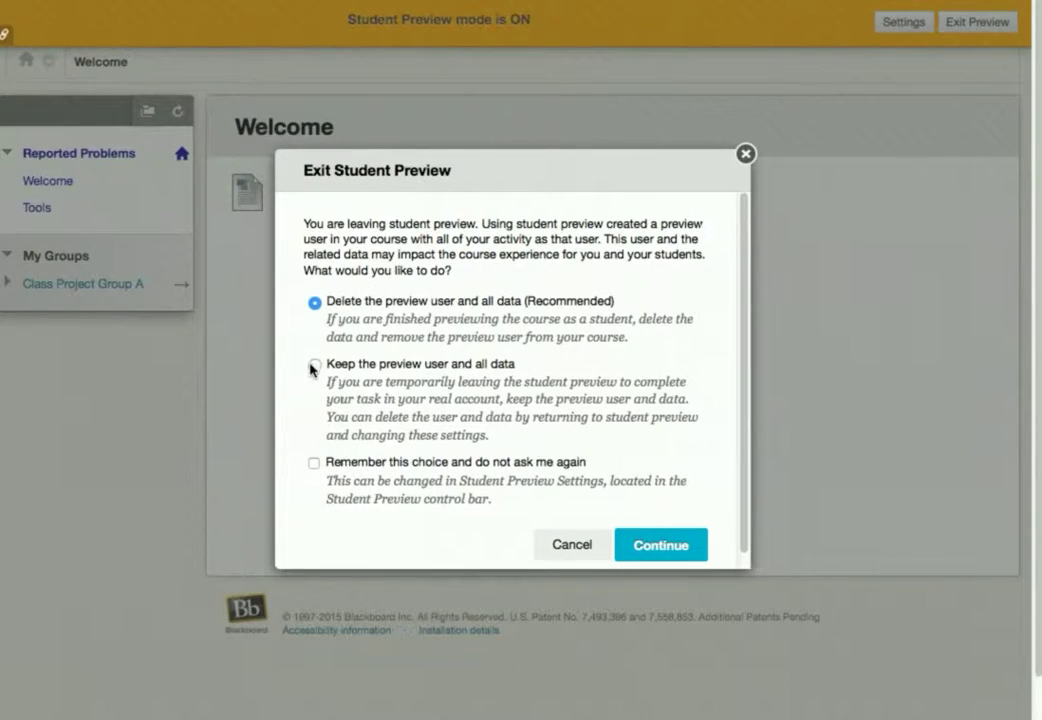
left_click(642, 541)
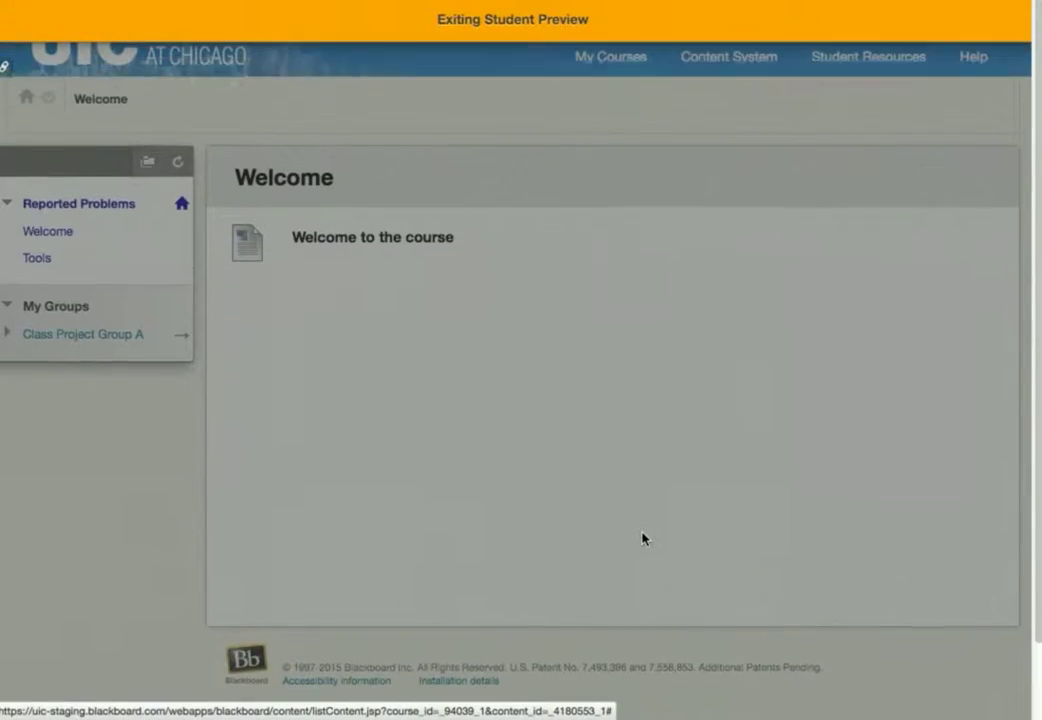